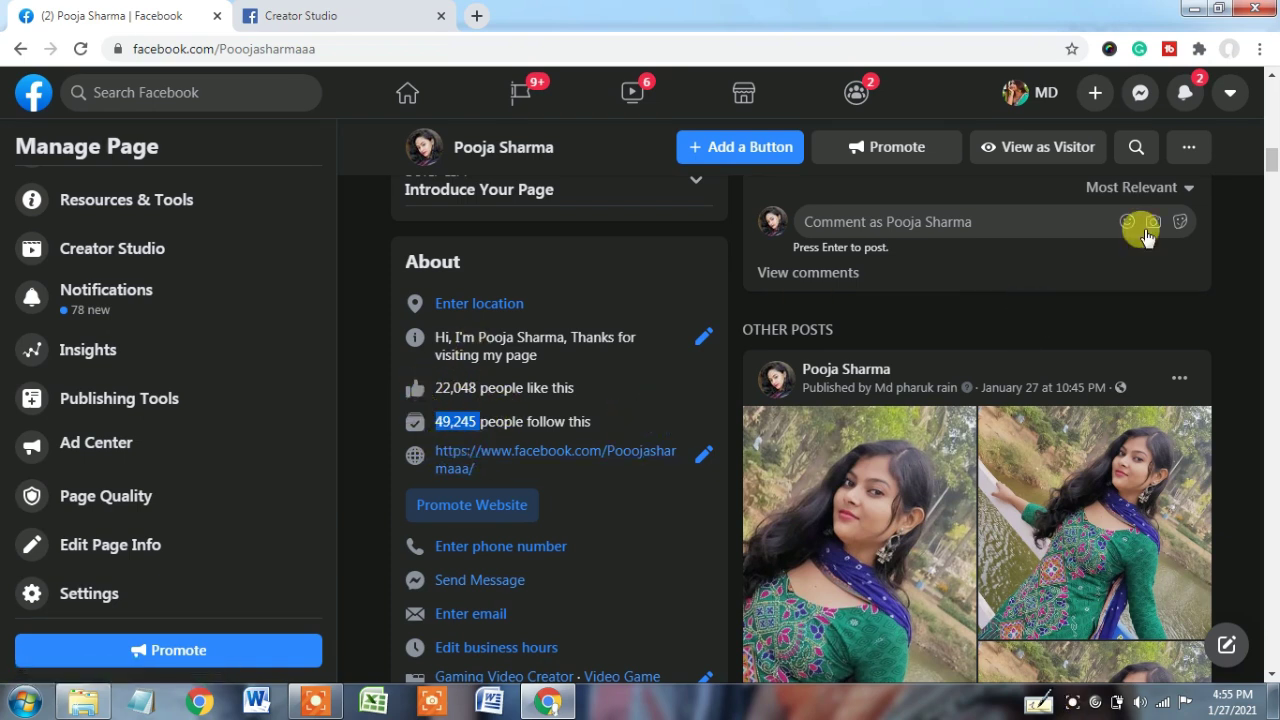
Switch to the Creator Studio Live Dashboard and review the Level Up Program eligibility criteria for the page
drag(1270, 160, 1270, 125)
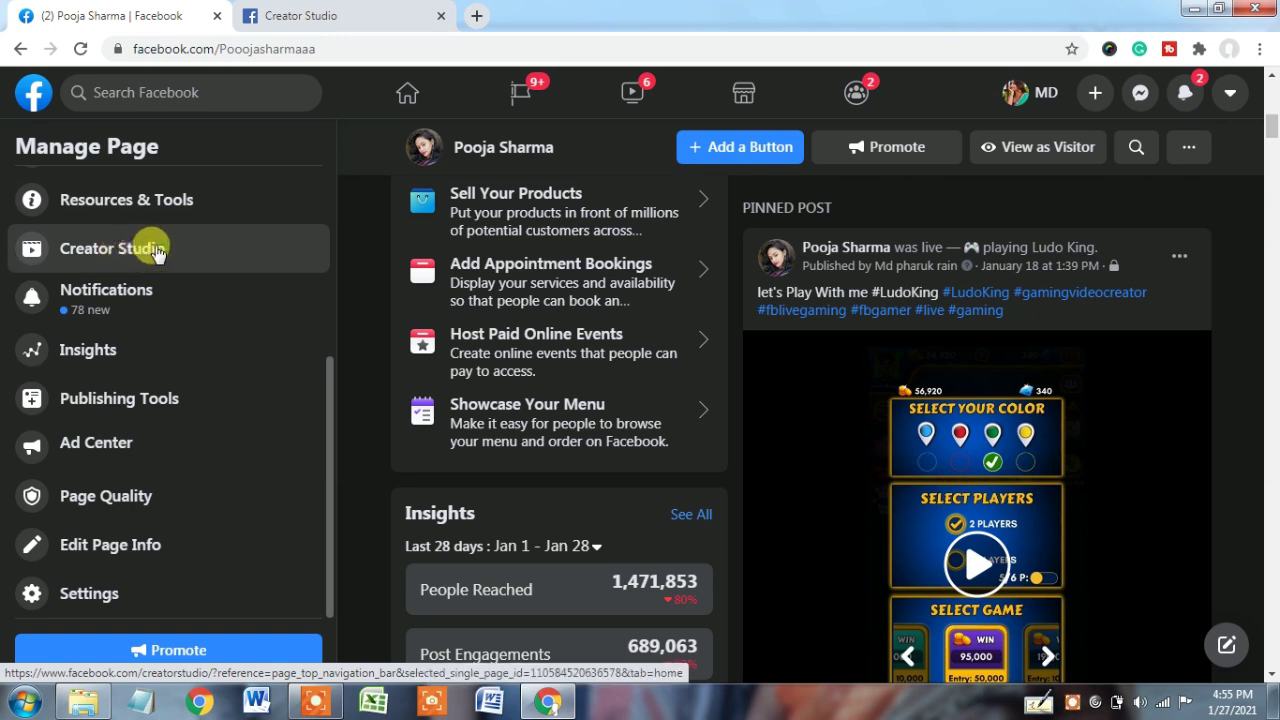
click(300, 14)
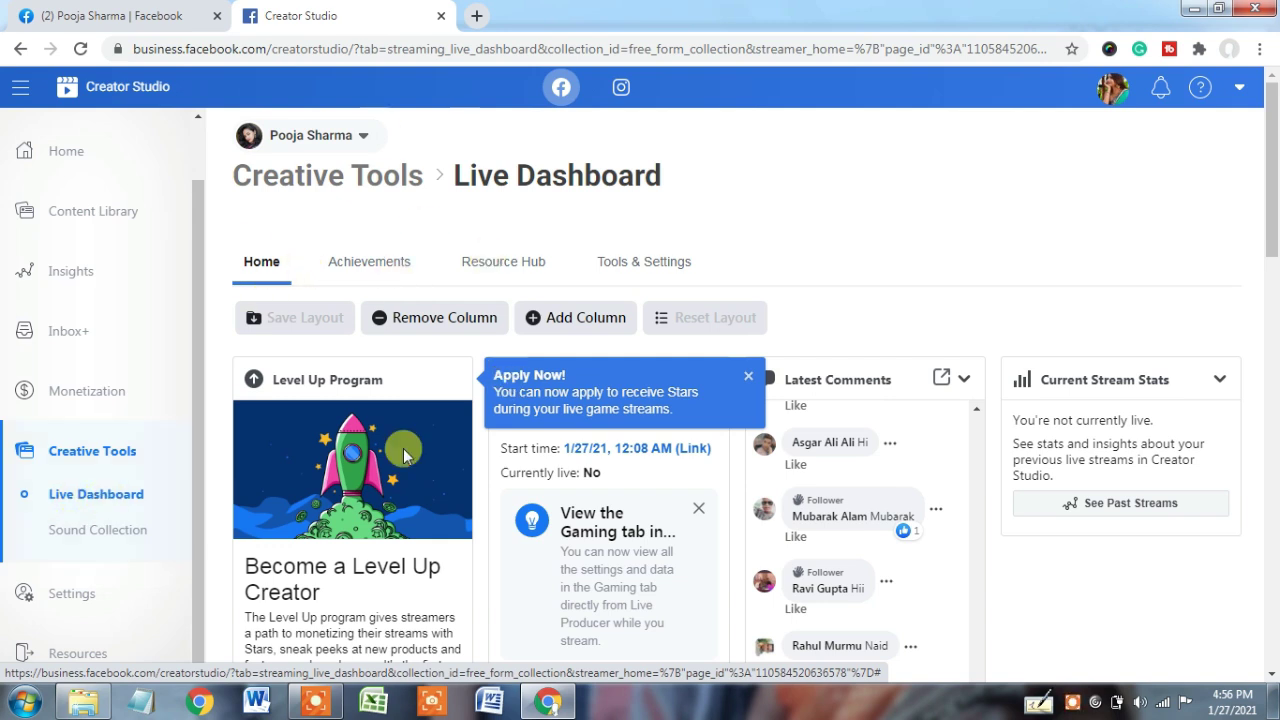
mouse_move(1275, 192)
mouse_down()
mouse_move(1277, 213)
mouse_move(1277, 200)
mouse_up()
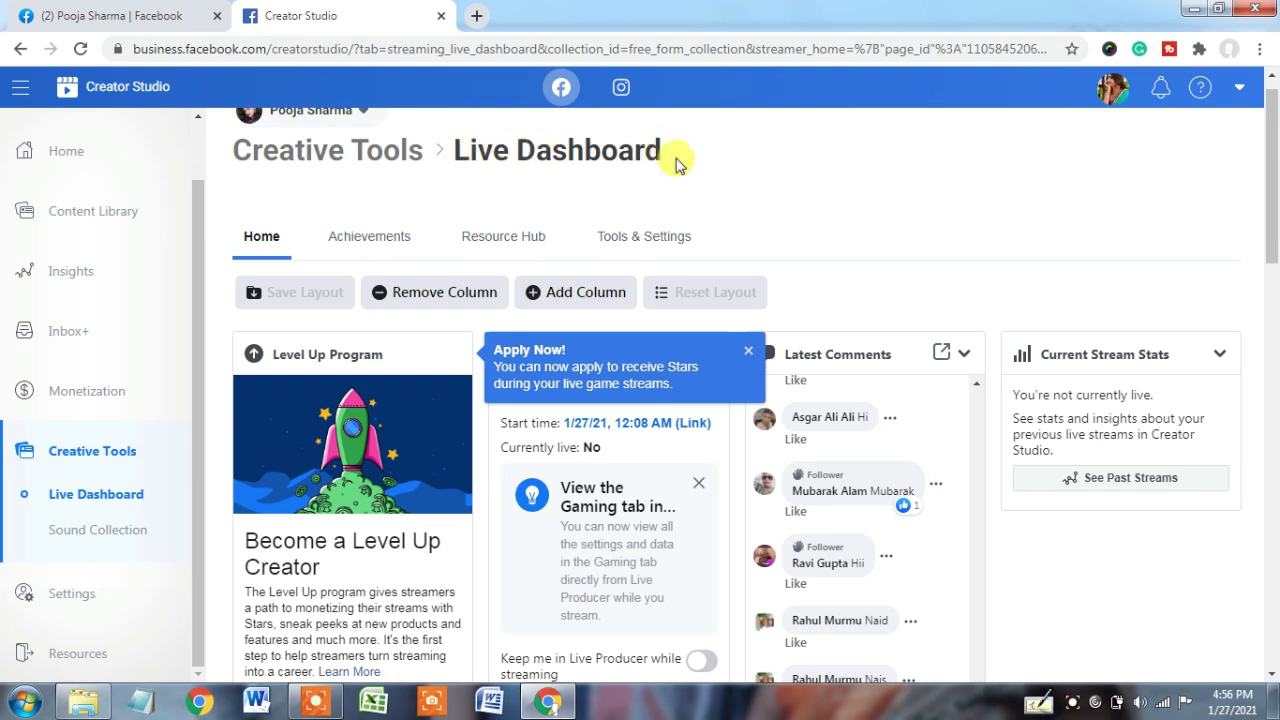
drag(1275, 154, 1277, 204)
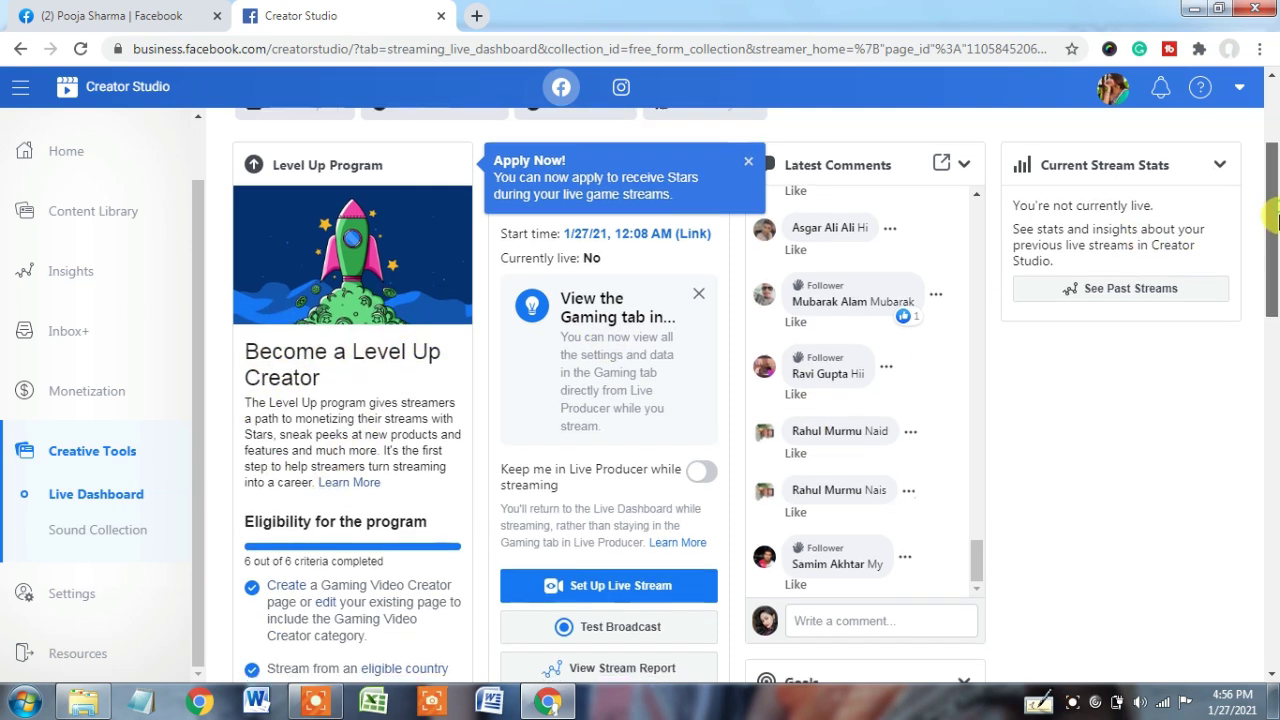
scroll(1275, 245, down, 2)
scroll(1275, 245, down, 3)
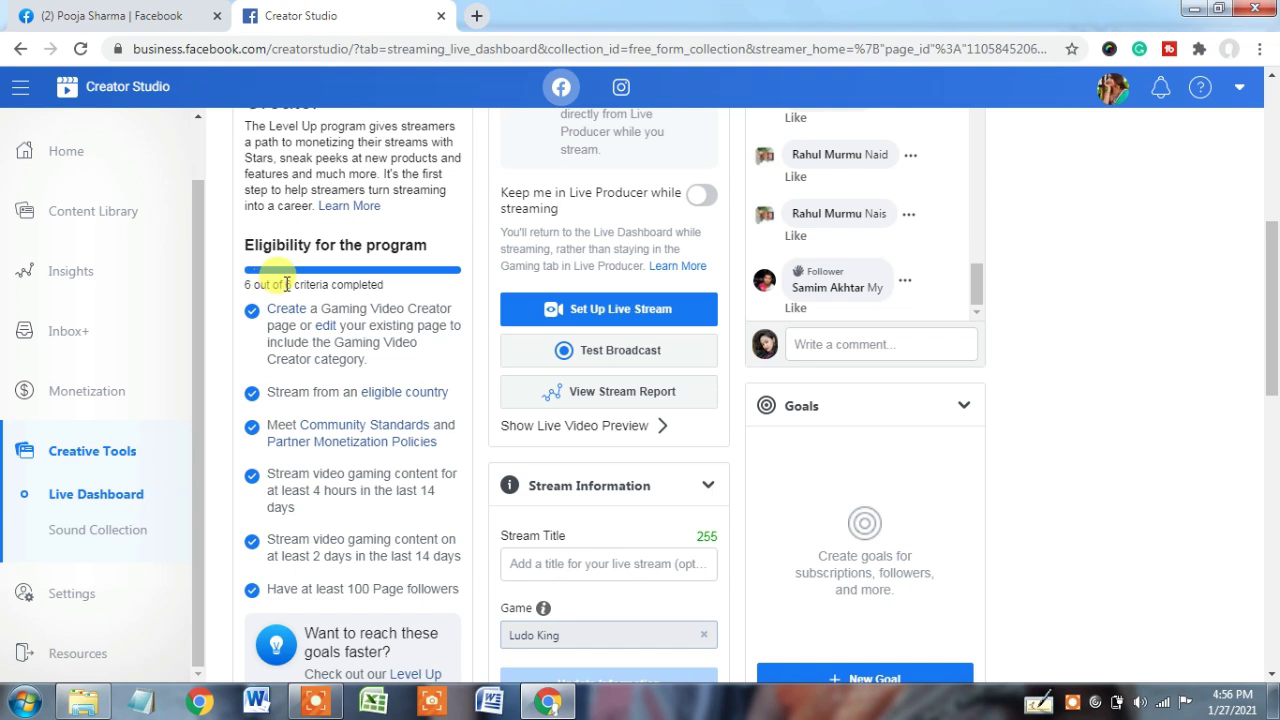
drag(286, 284, 388, 297)
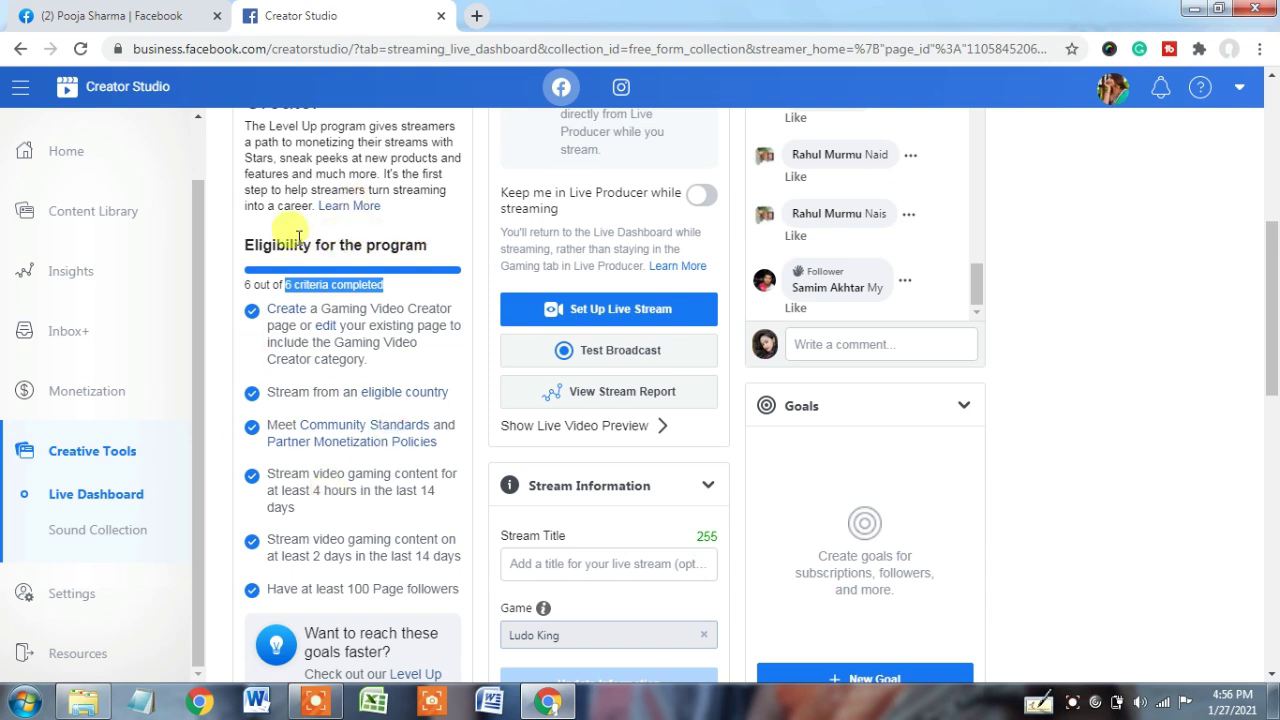
drag(1273, 285, 1275, 178)
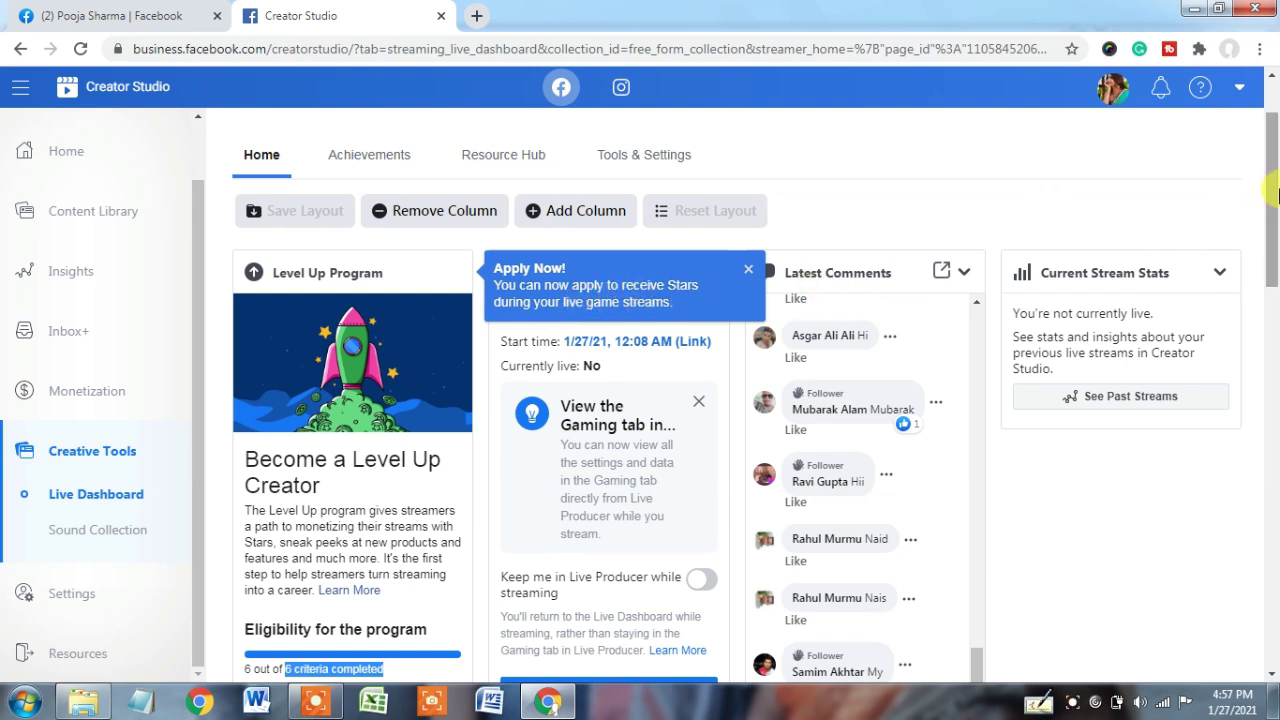
drag(1275, 195, 1275, 385)
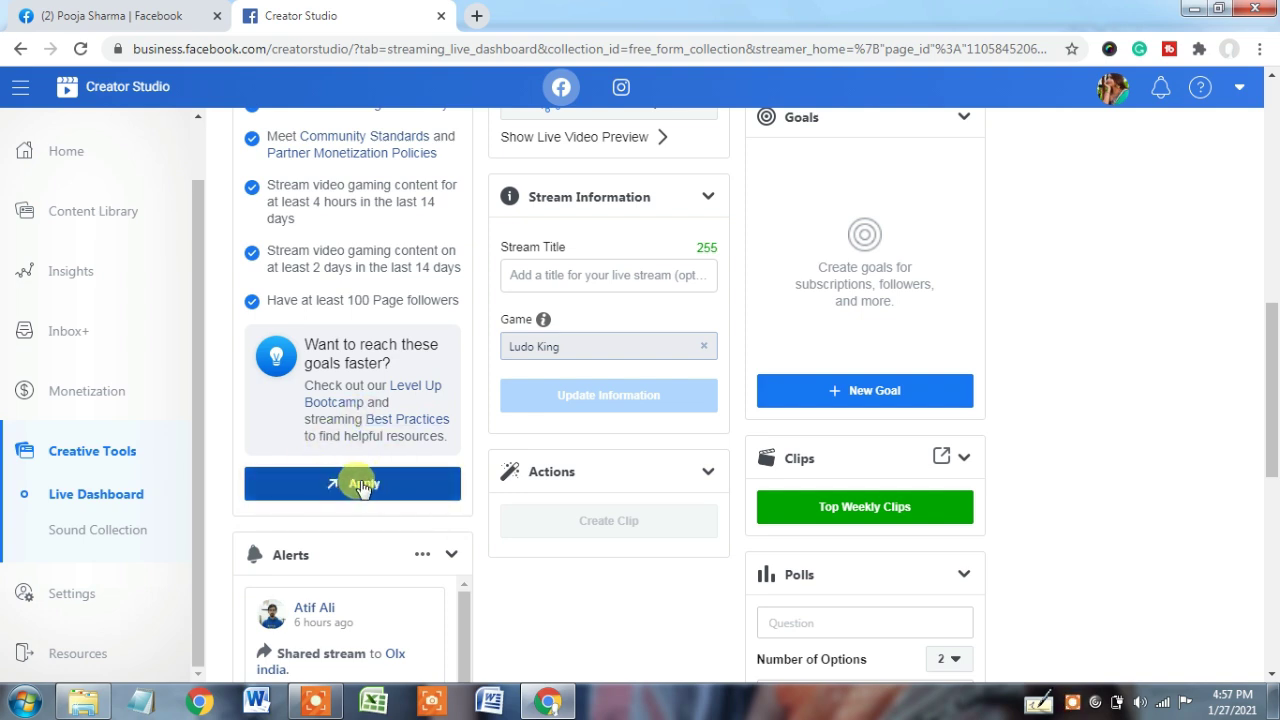
drag(1270, 378, 1275, 340)
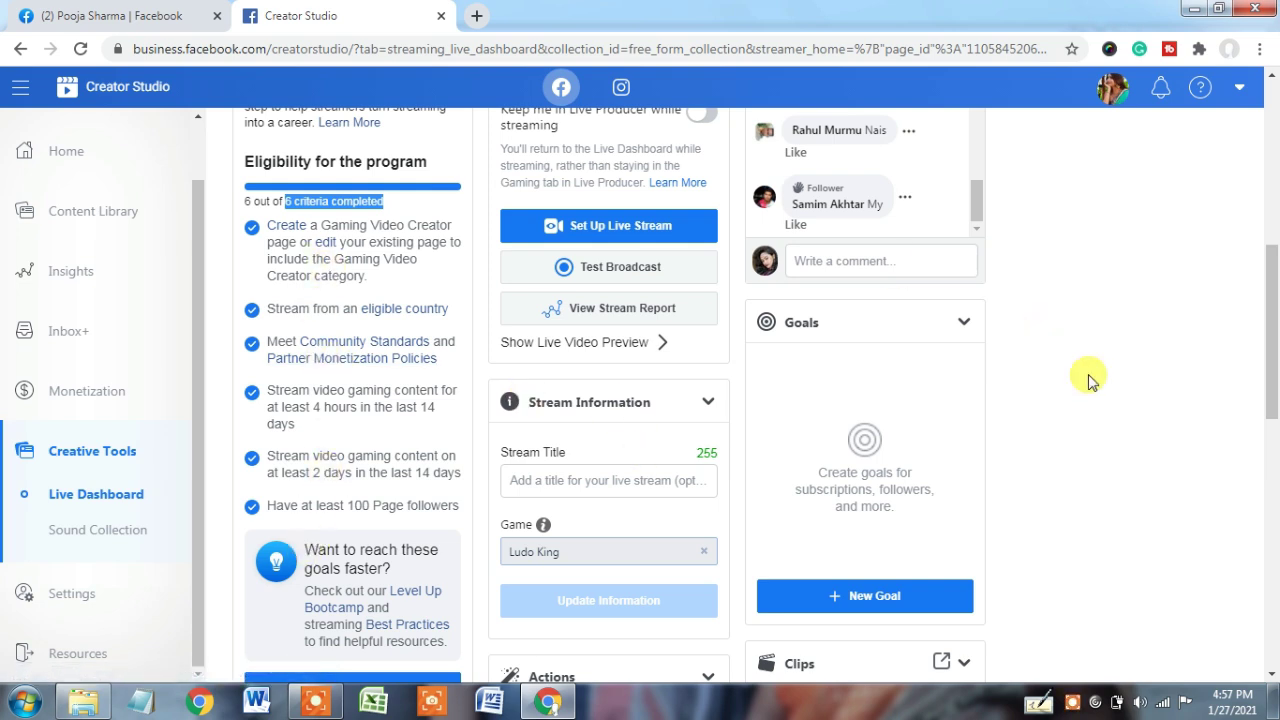
drag(1271, 357, 1272, 402)
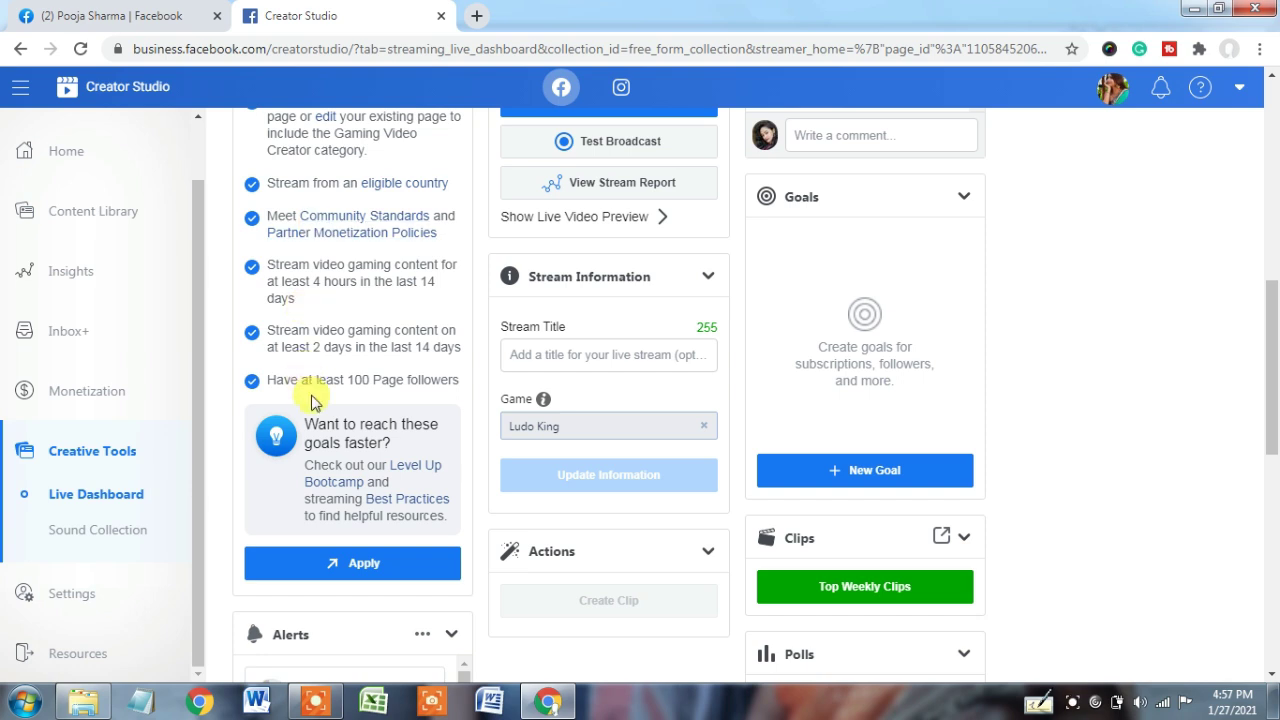
Apply for the Level Up Program, read through its Terms of Service and agree to them
click(352, 570)
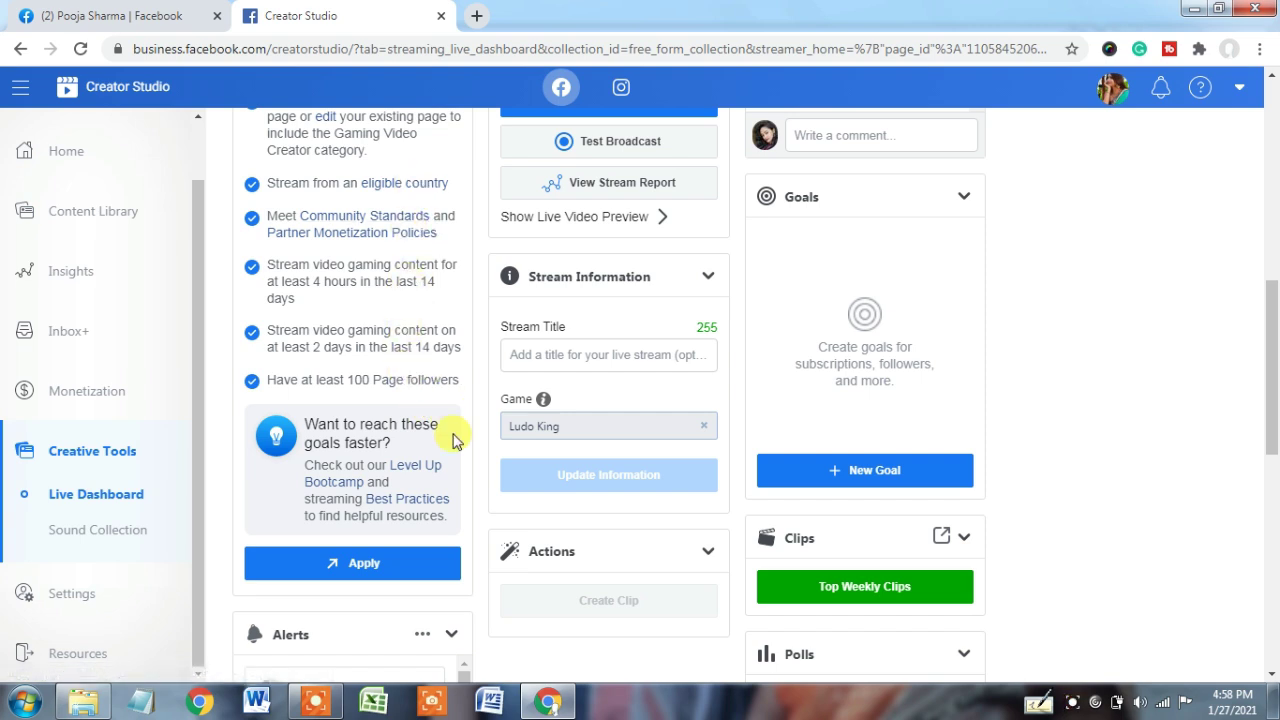
drag(1268, 352, 1275, 377)
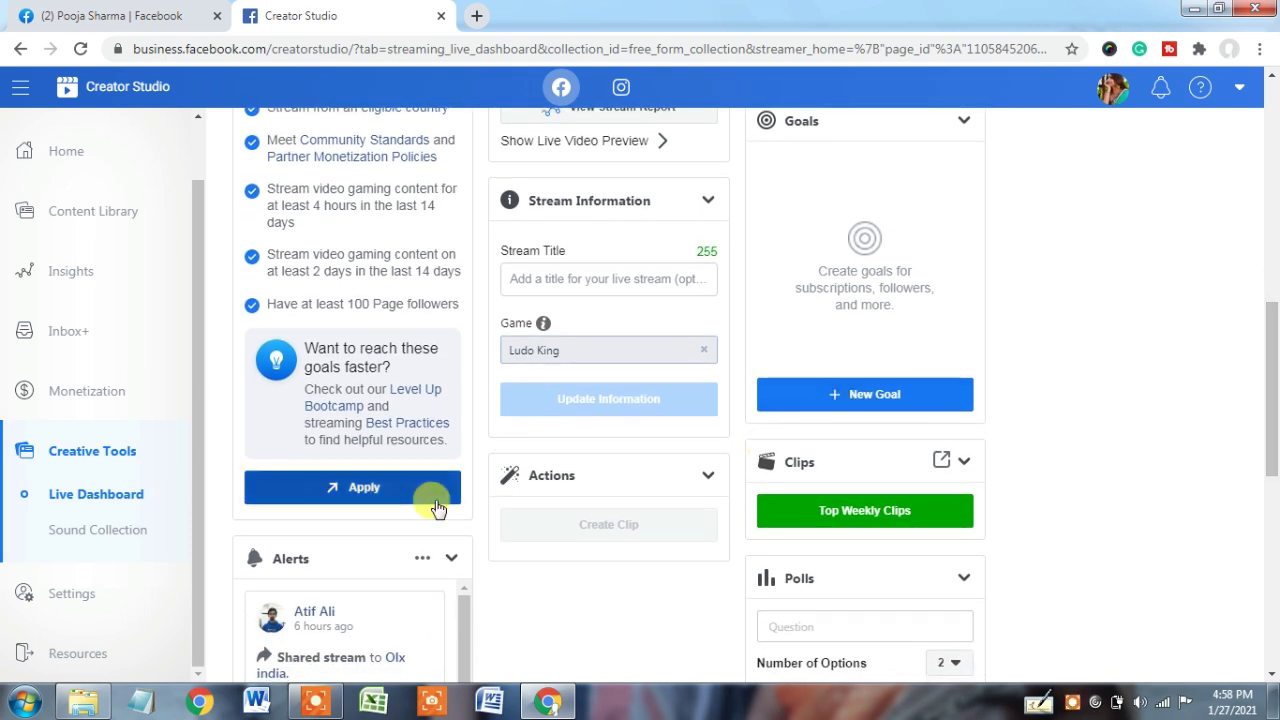
click(364, 496)
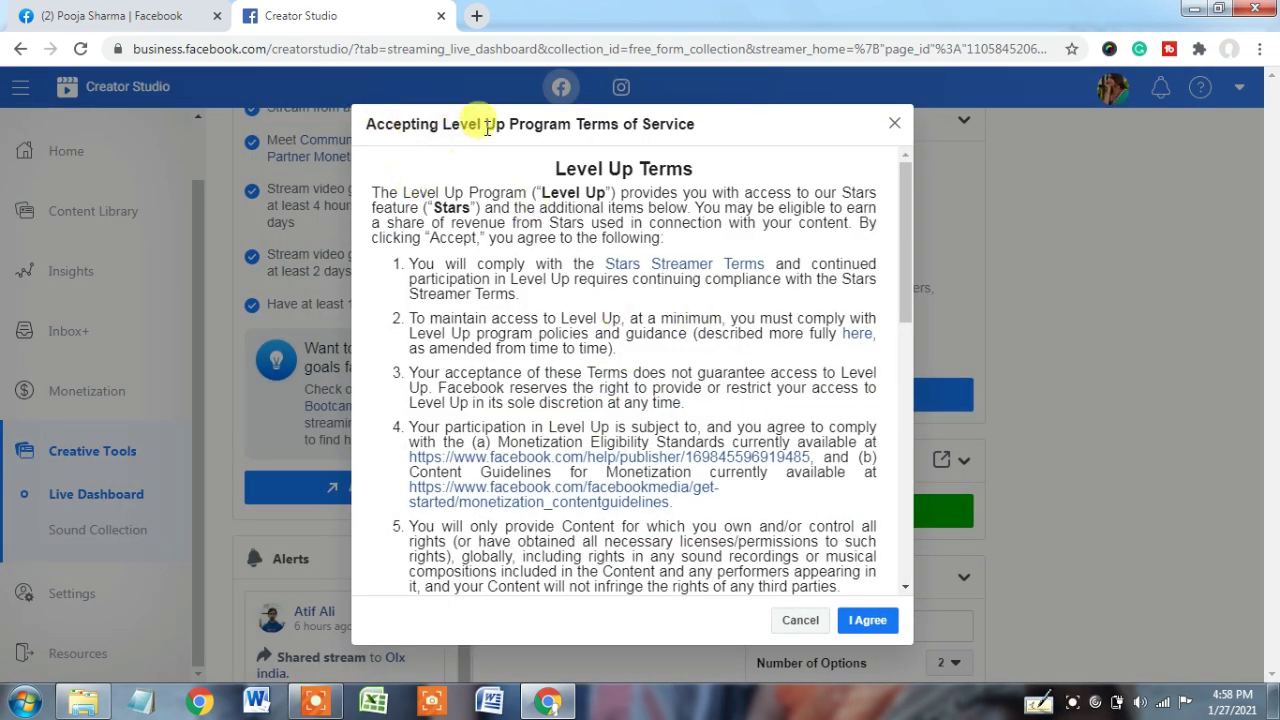
drag(914, 251, 908, 540)
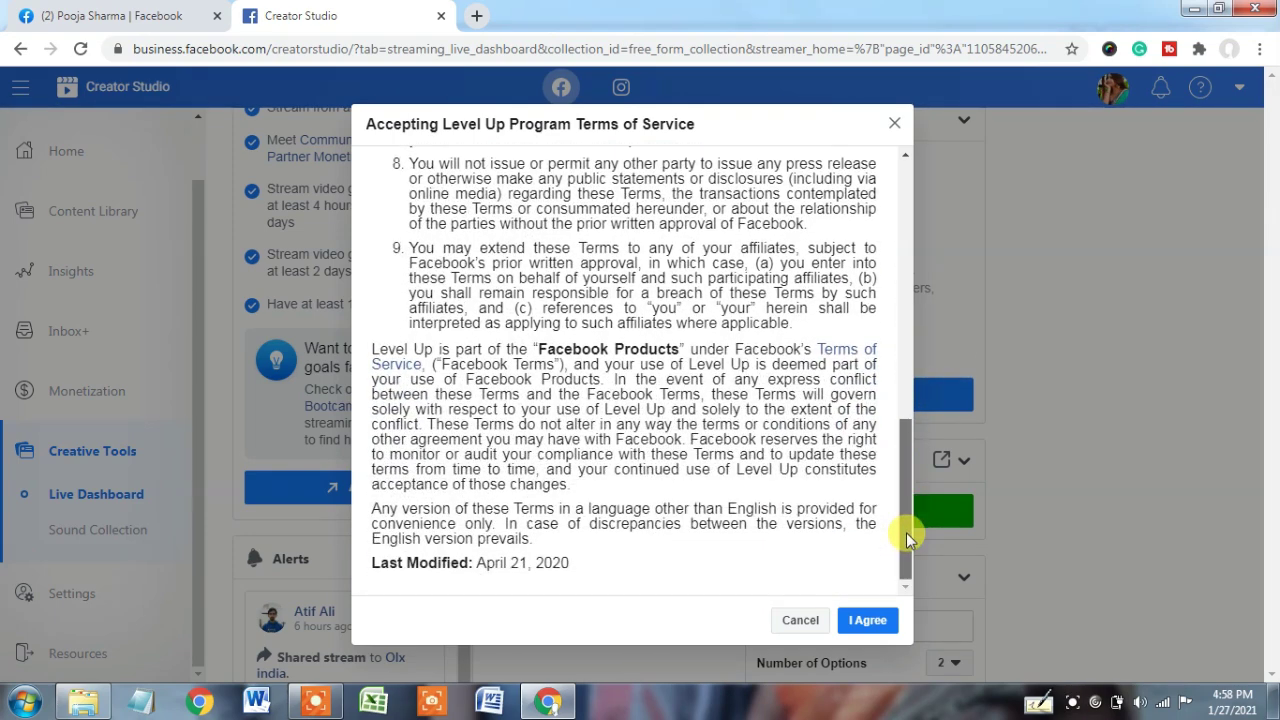
click(876, 621)
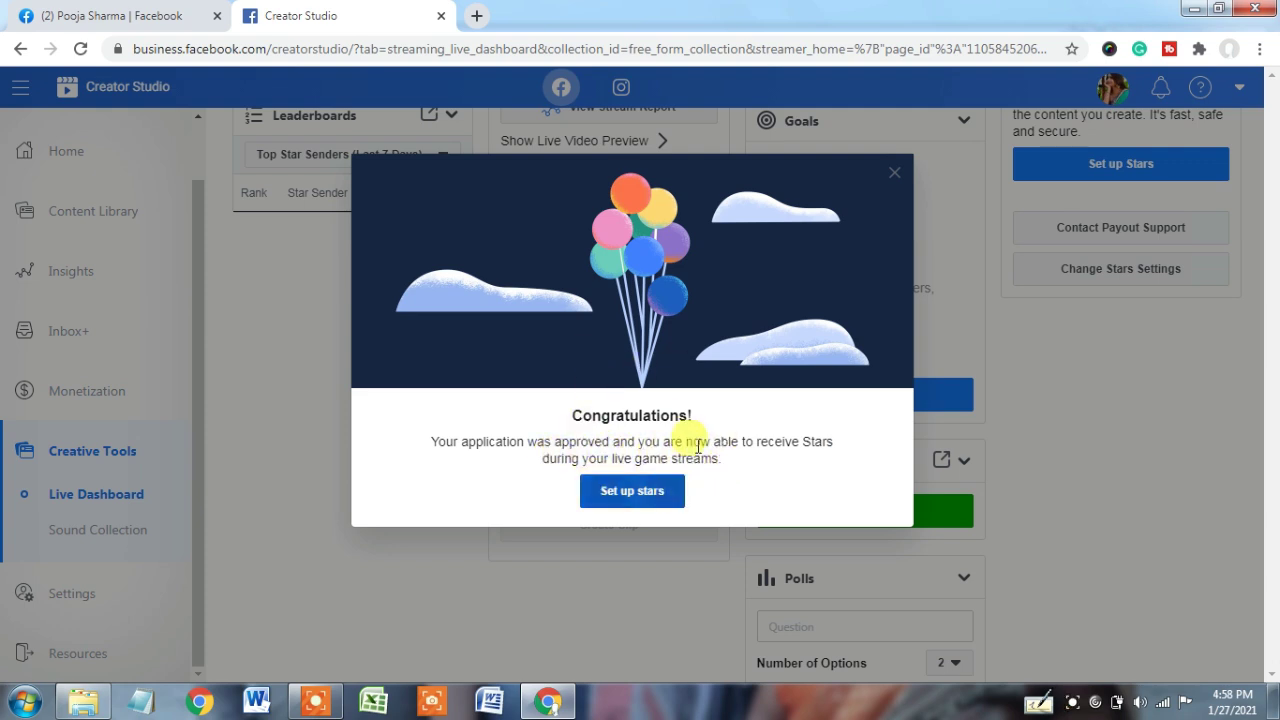
Set up Stars by adding the existing payment account, and complete the setup without adding admins
click(632, 491)
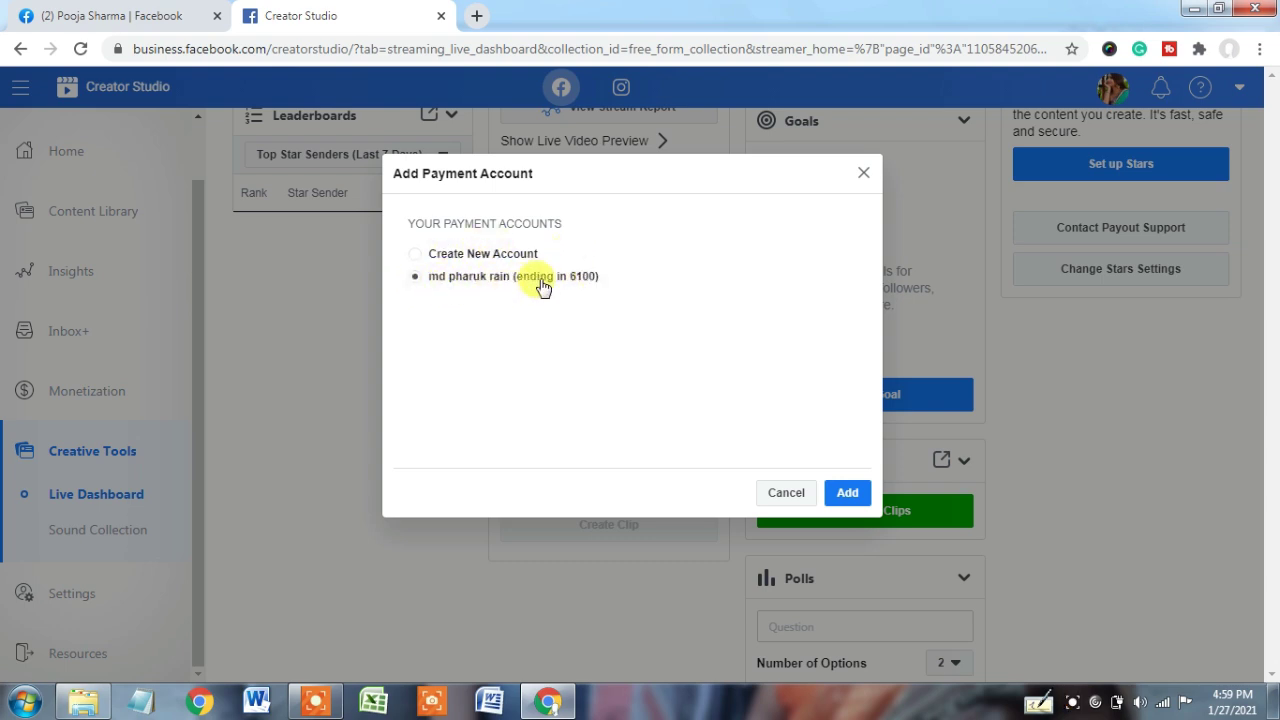
click(416, 278)
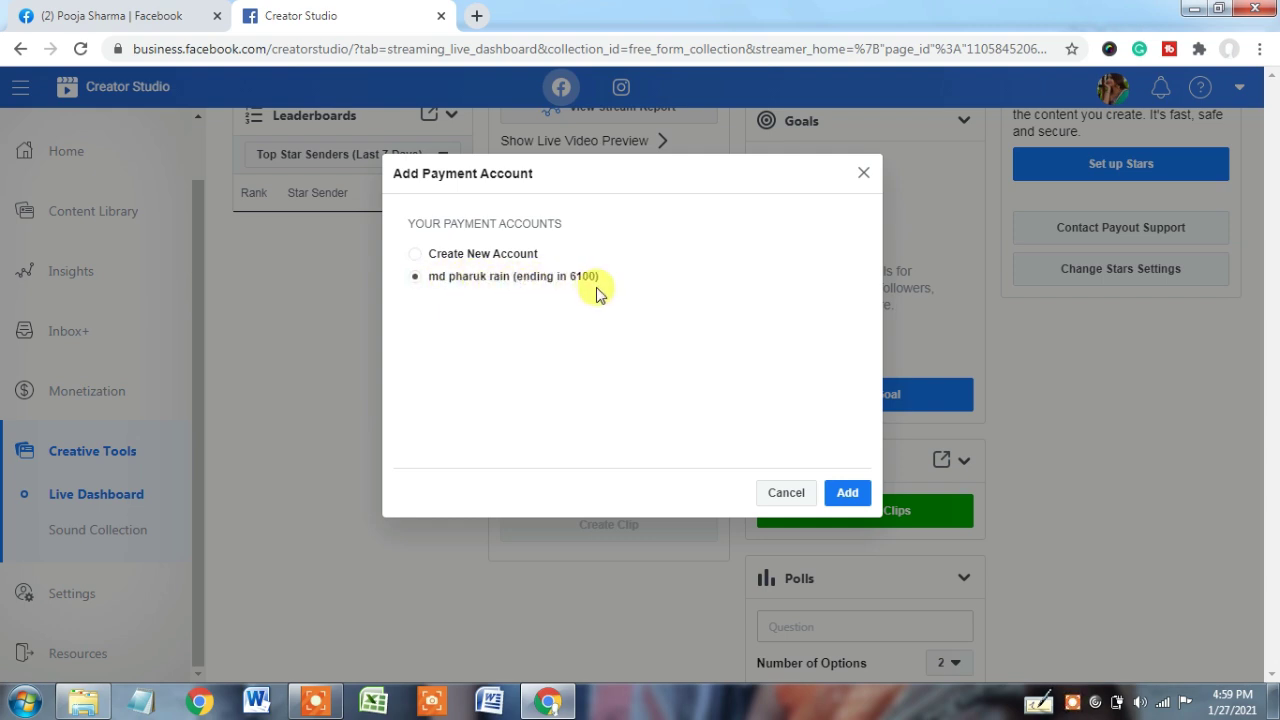
click(421, 262)
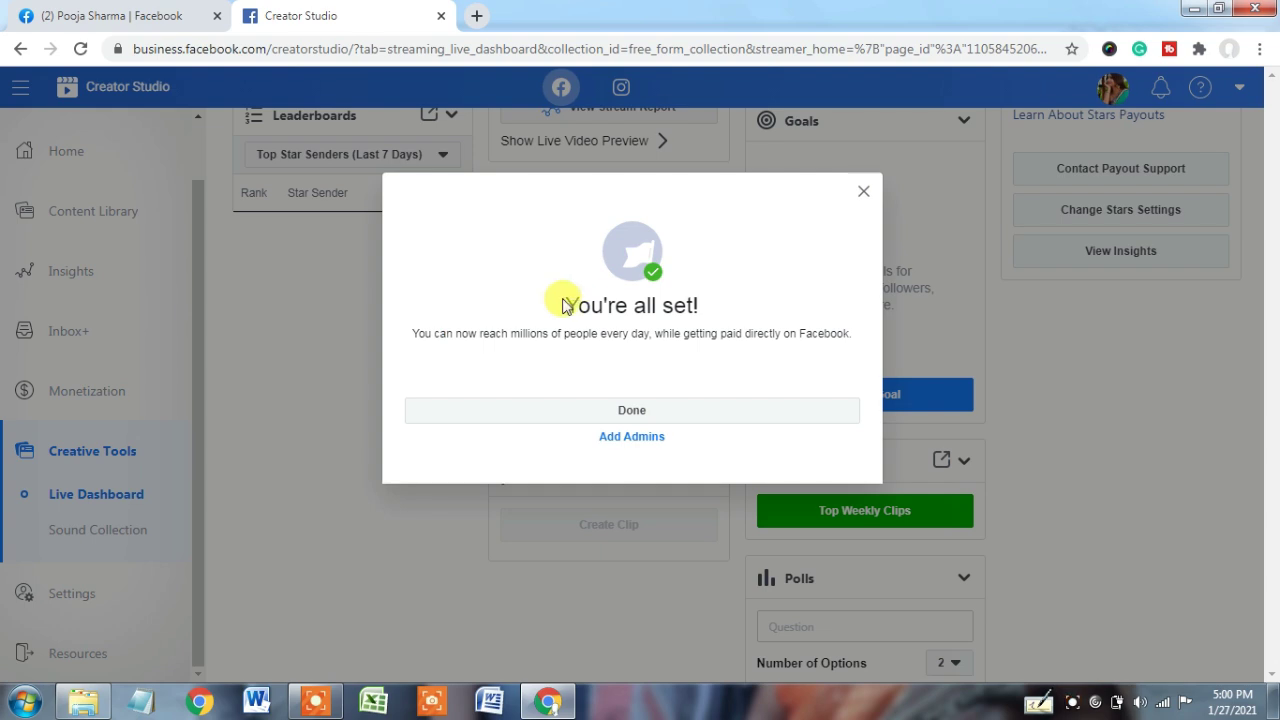
drag(566, 304, 754, 361)
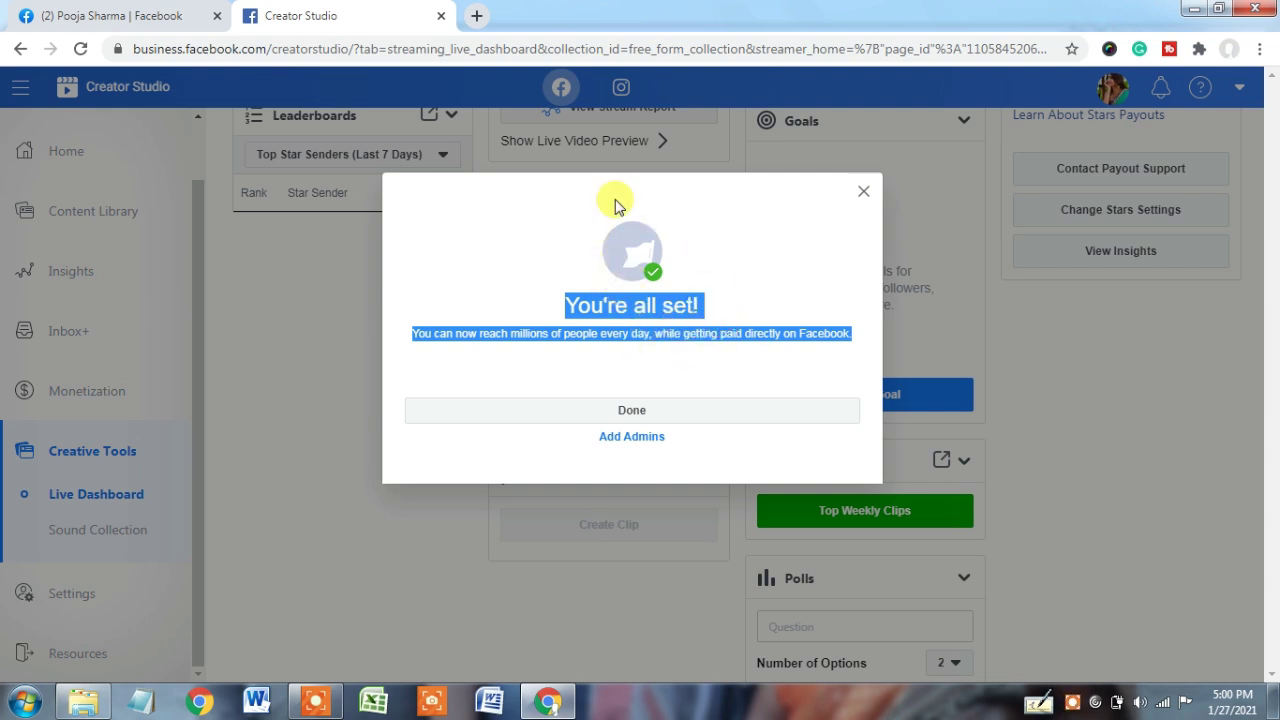
click(746, 262)
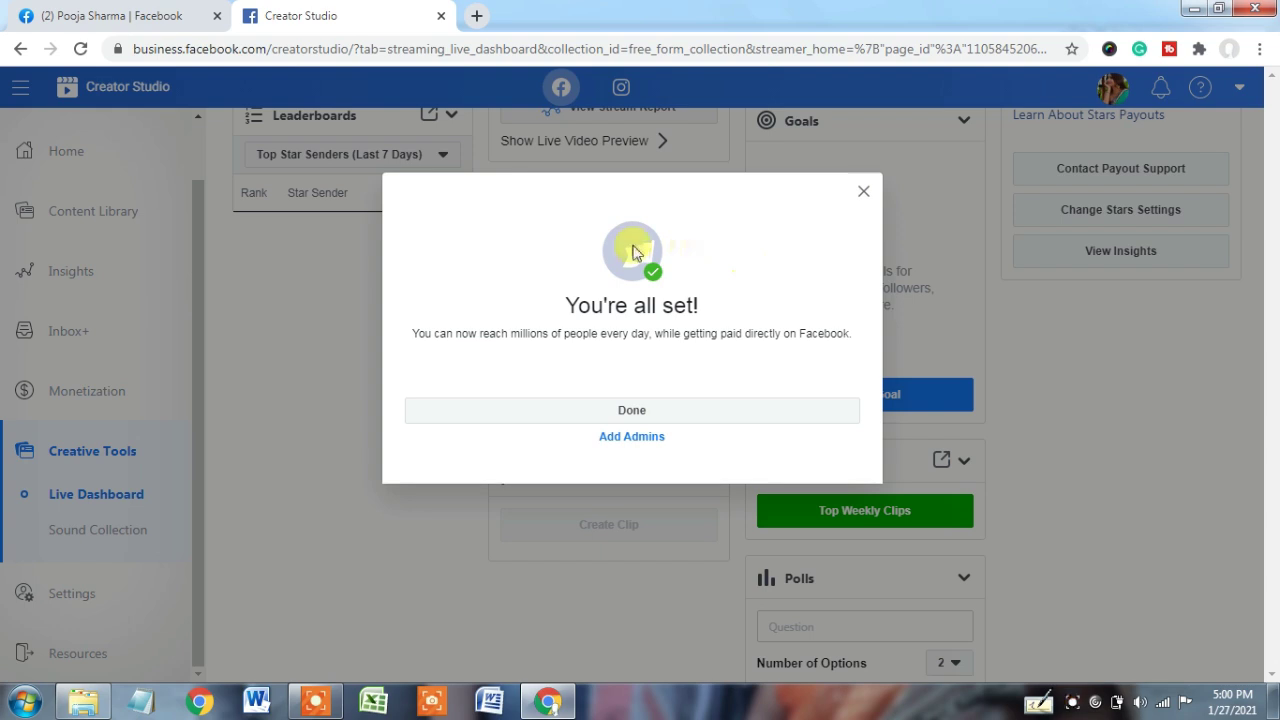
click(632, 410)
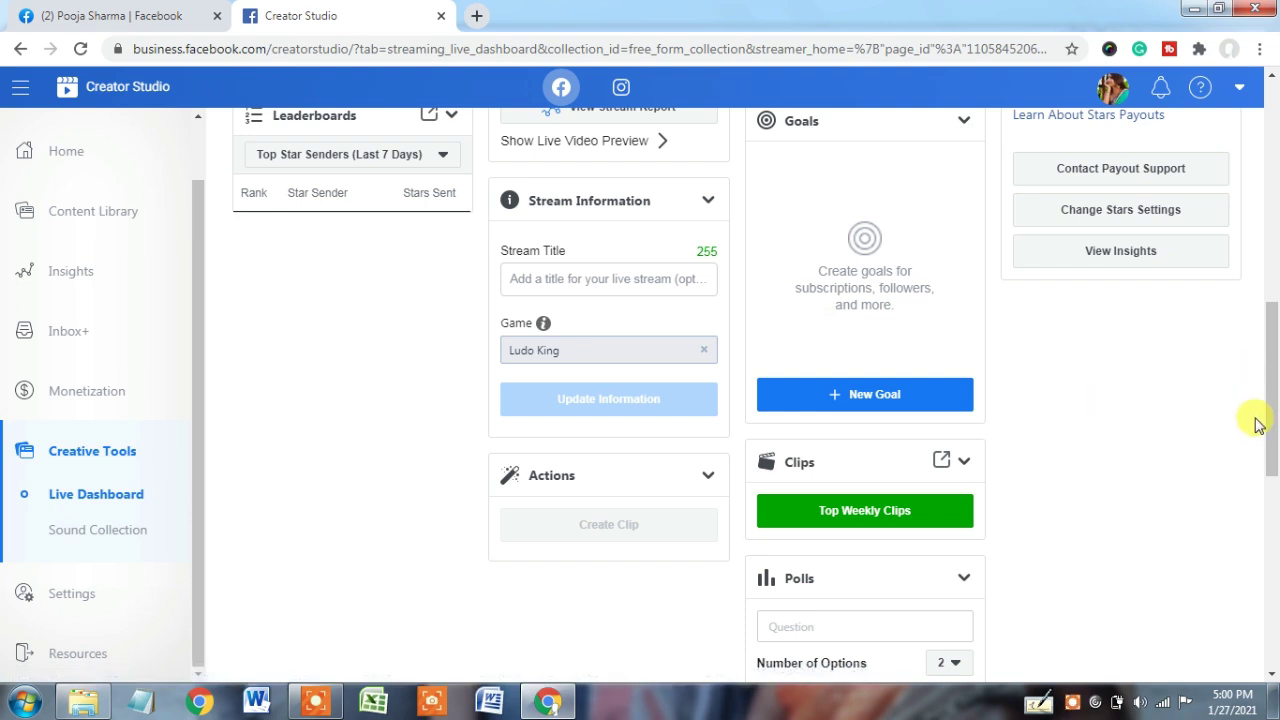
Examine the dashboard's Stars Received section, including today's and this month's Stars, the payout support and the Stars settings options
drag(1273, 358, 1275, 310)
scroll(1275, 310, up, 2)
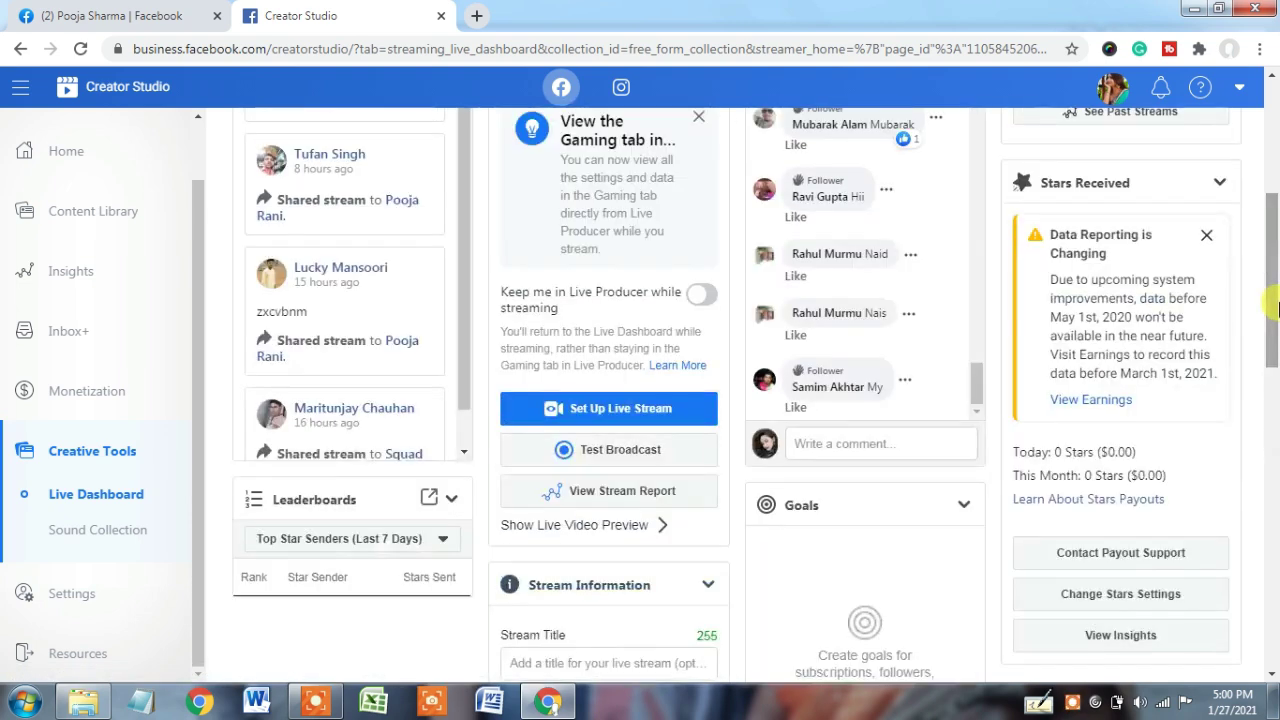
scroll(1275, 310, up, 2)
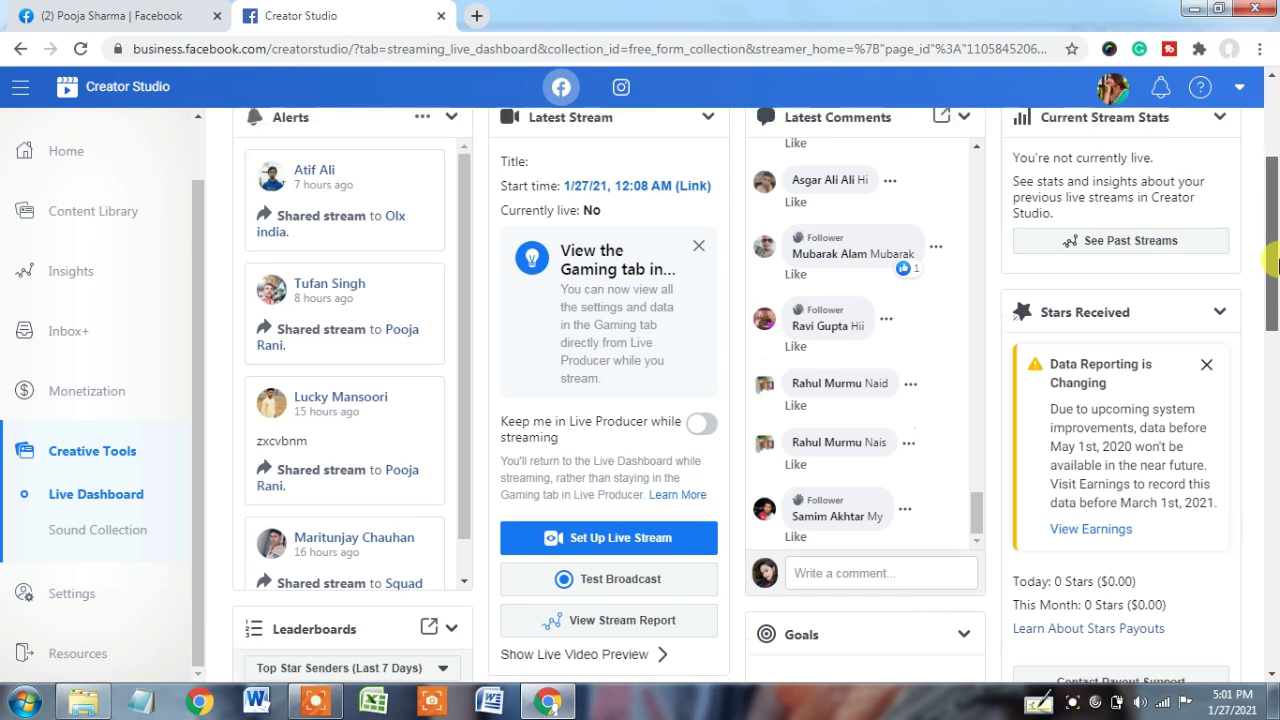
scroll(1275, 270, down, 2)
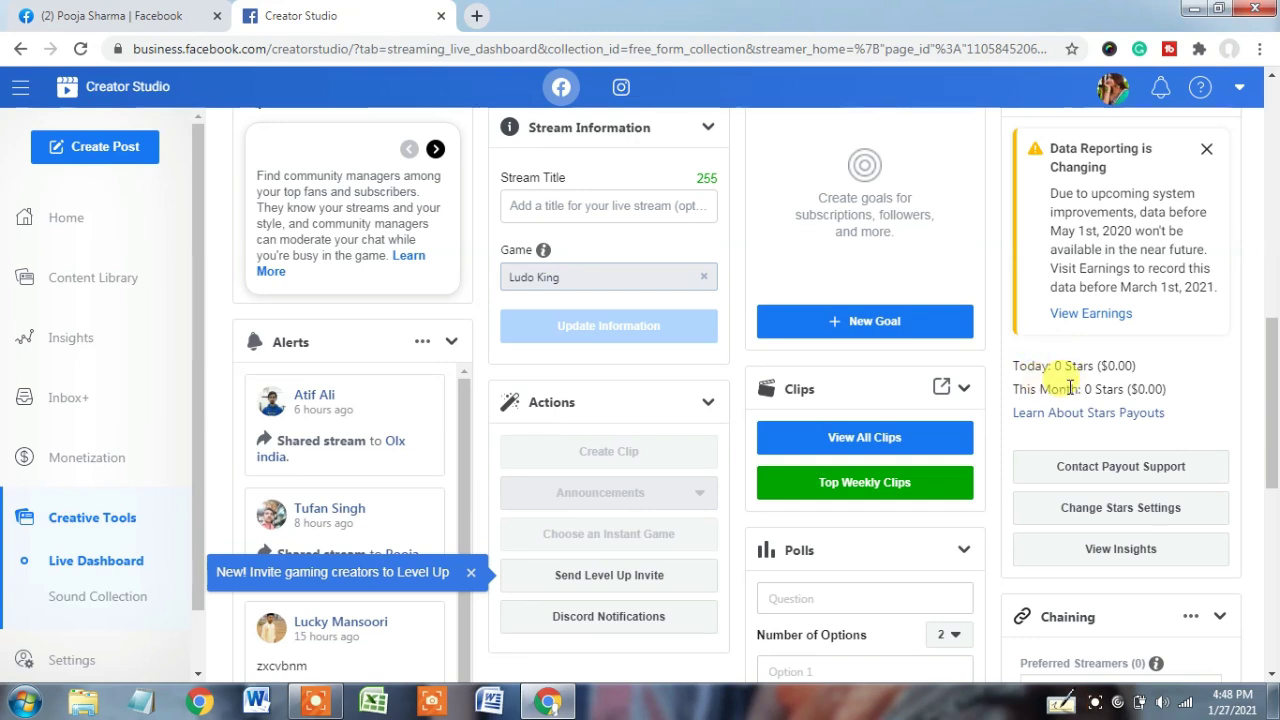
drag(1054, 367, 1176, 368)
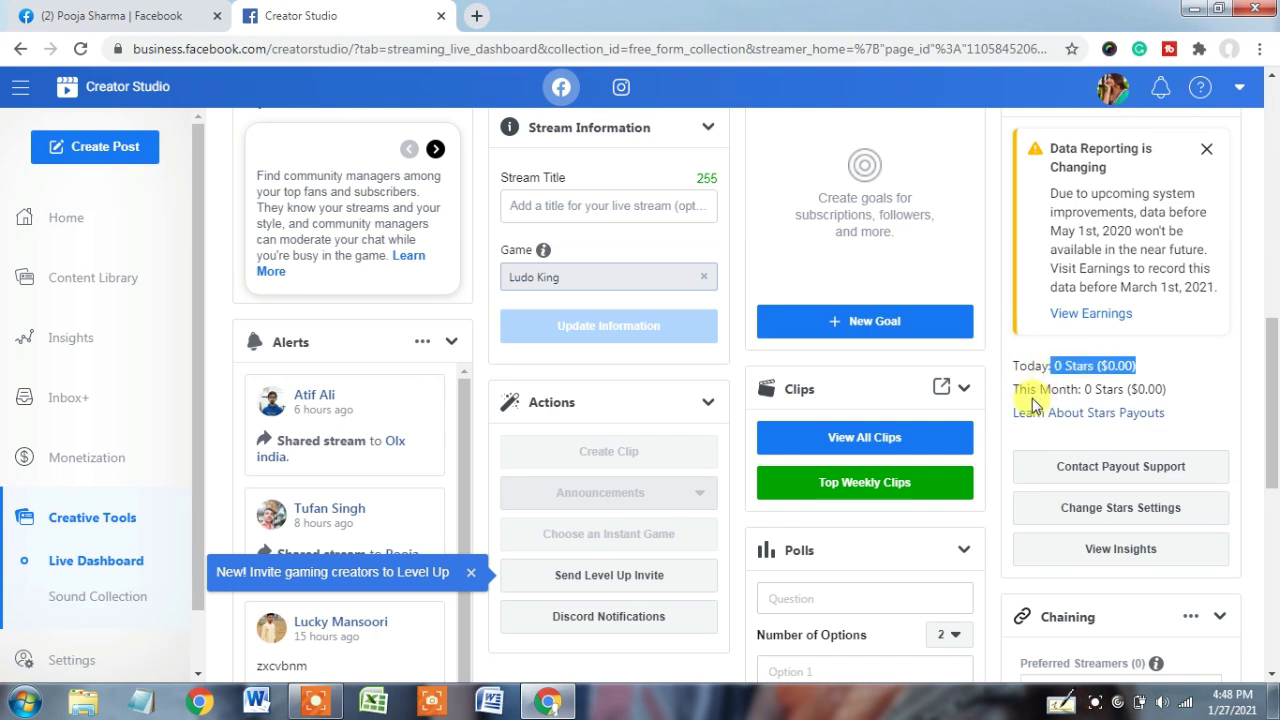
drag(1016, 392, 1080, 389)
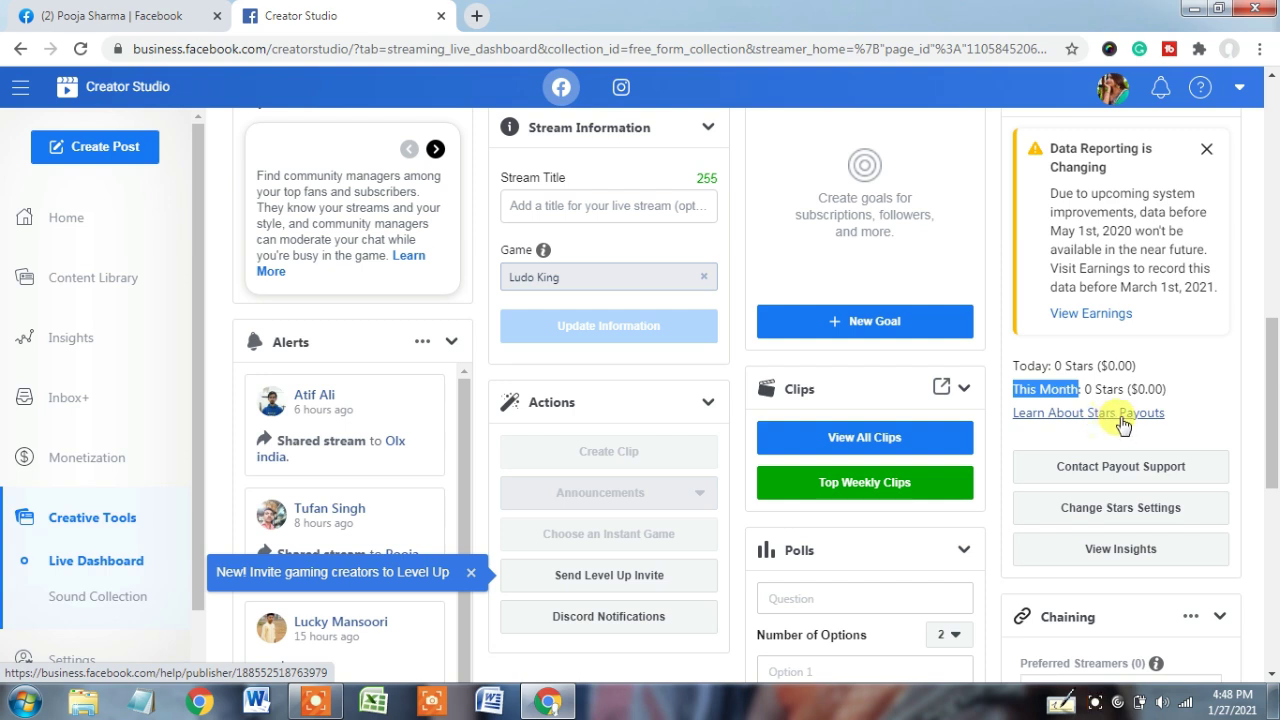
drag(1275, 405, 1275, 427)
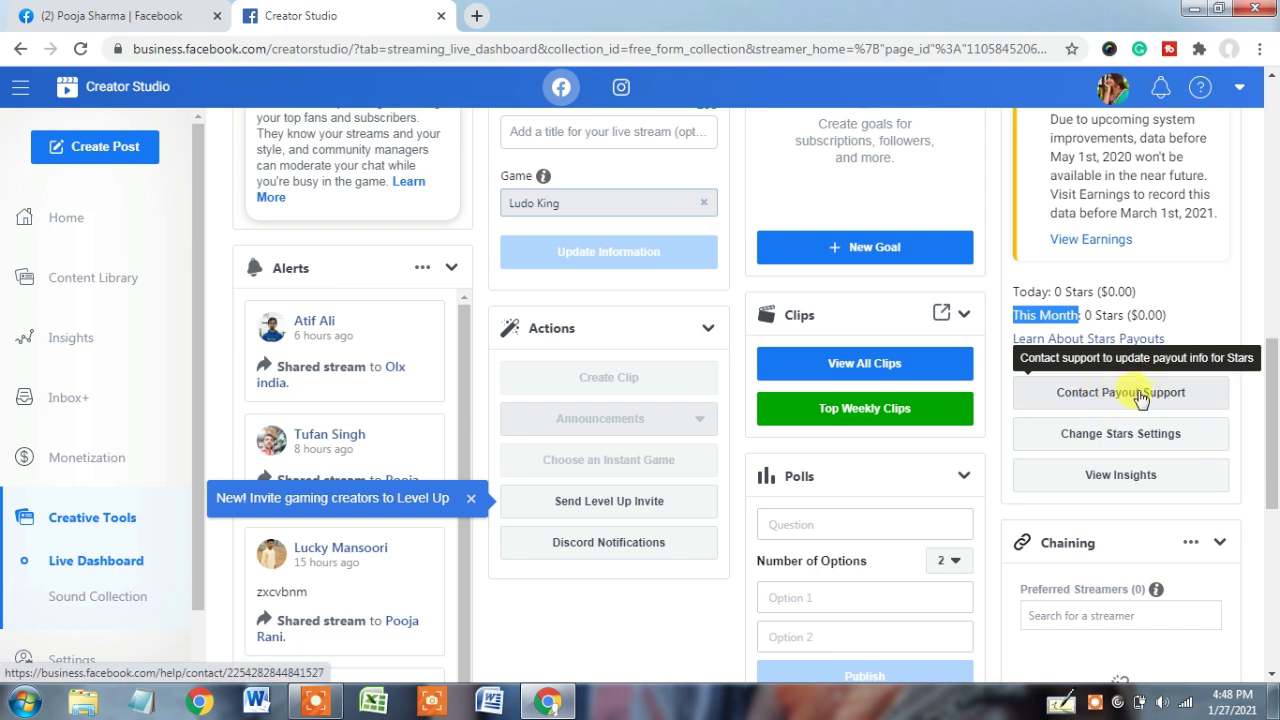
drag(1273, 390, 1275, 335)
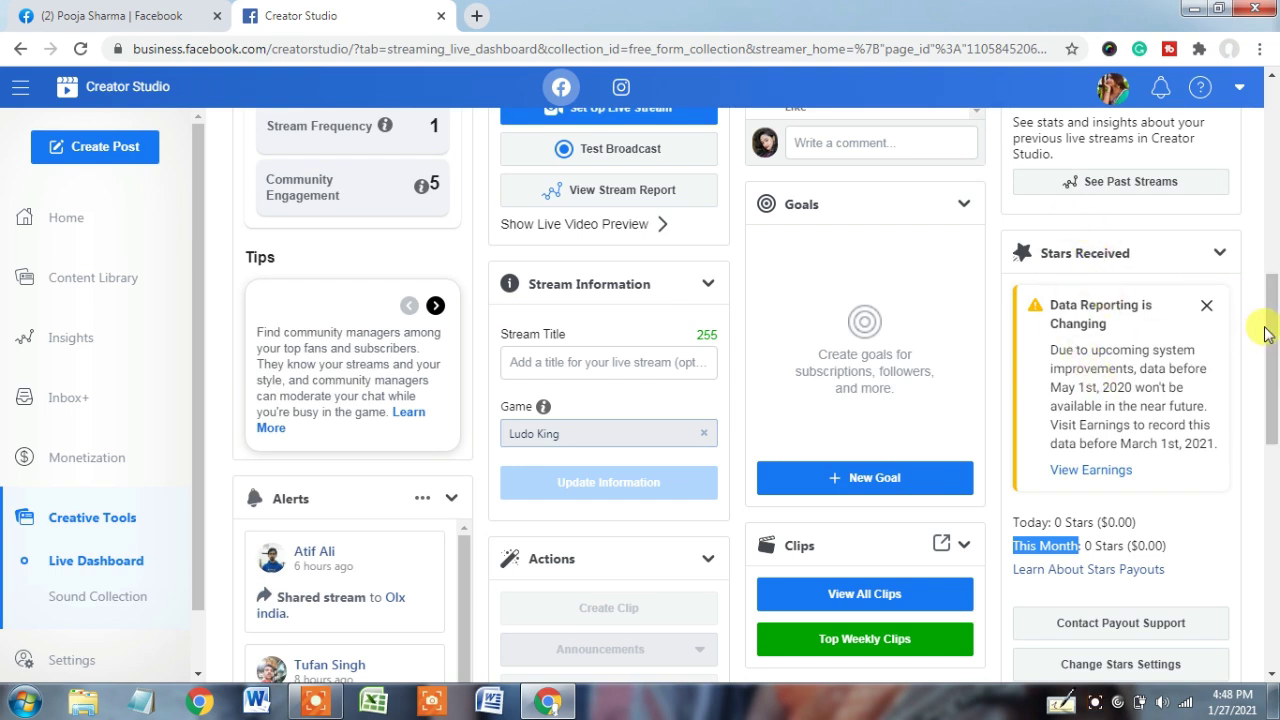
scroll(1225, 290, down, 2)
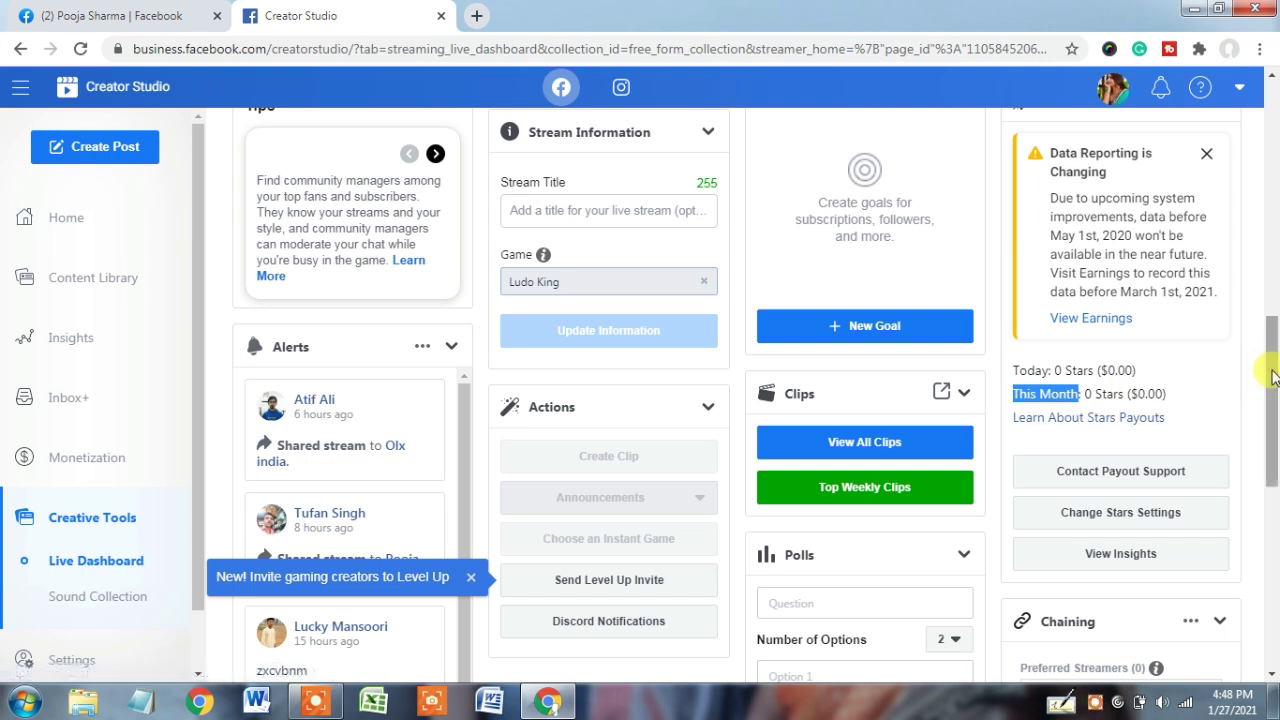
drag(1273, 357, 1273, 406)
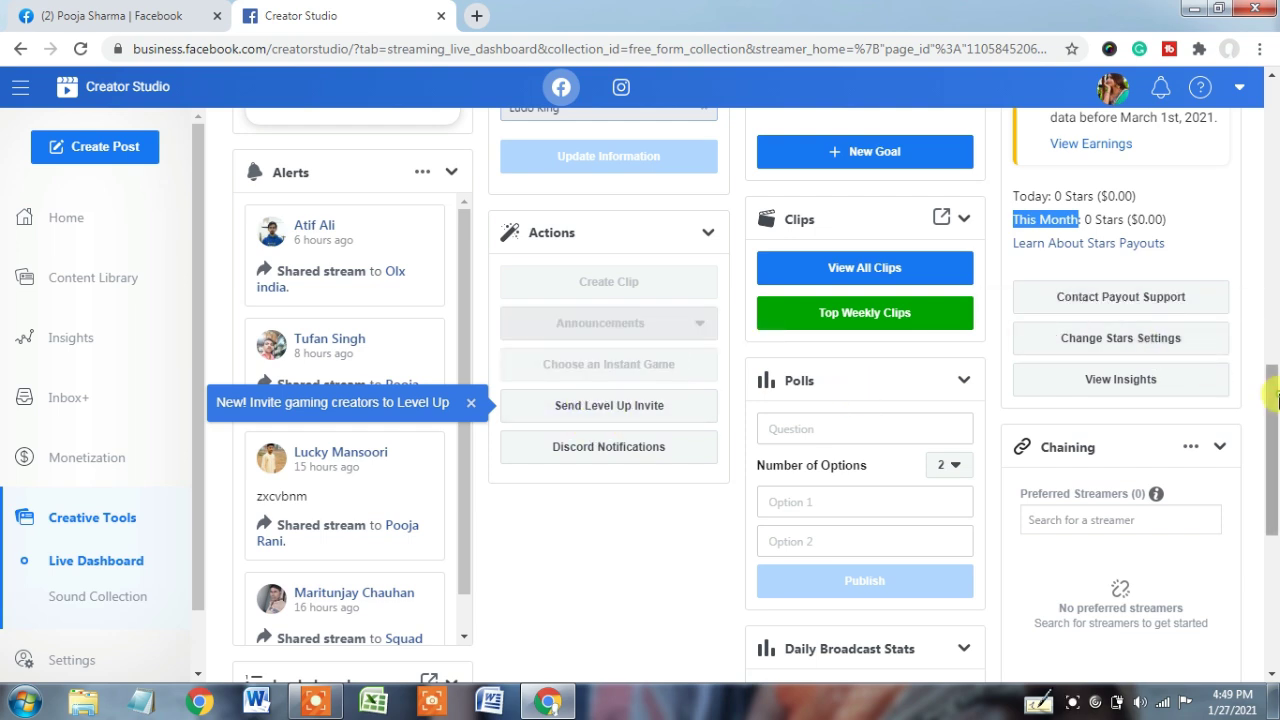
scroll(1275, 370, up, 1)
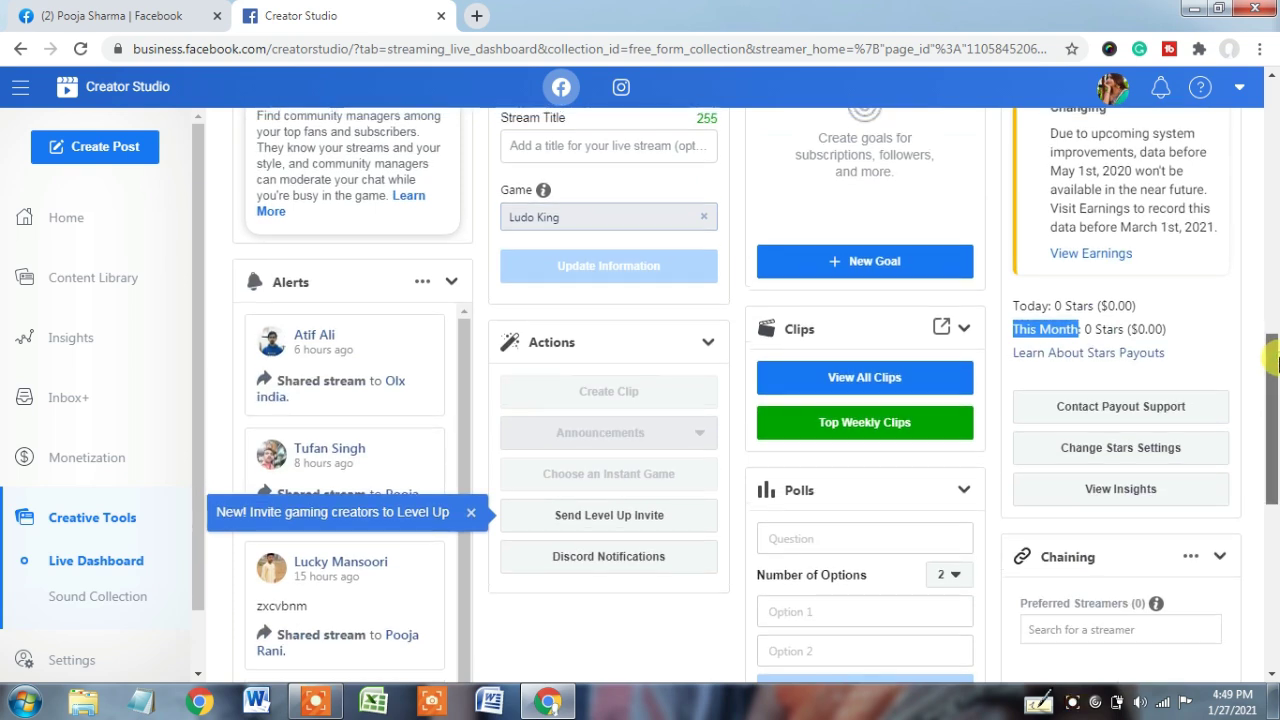
scroll(1150, 300, up, 1)
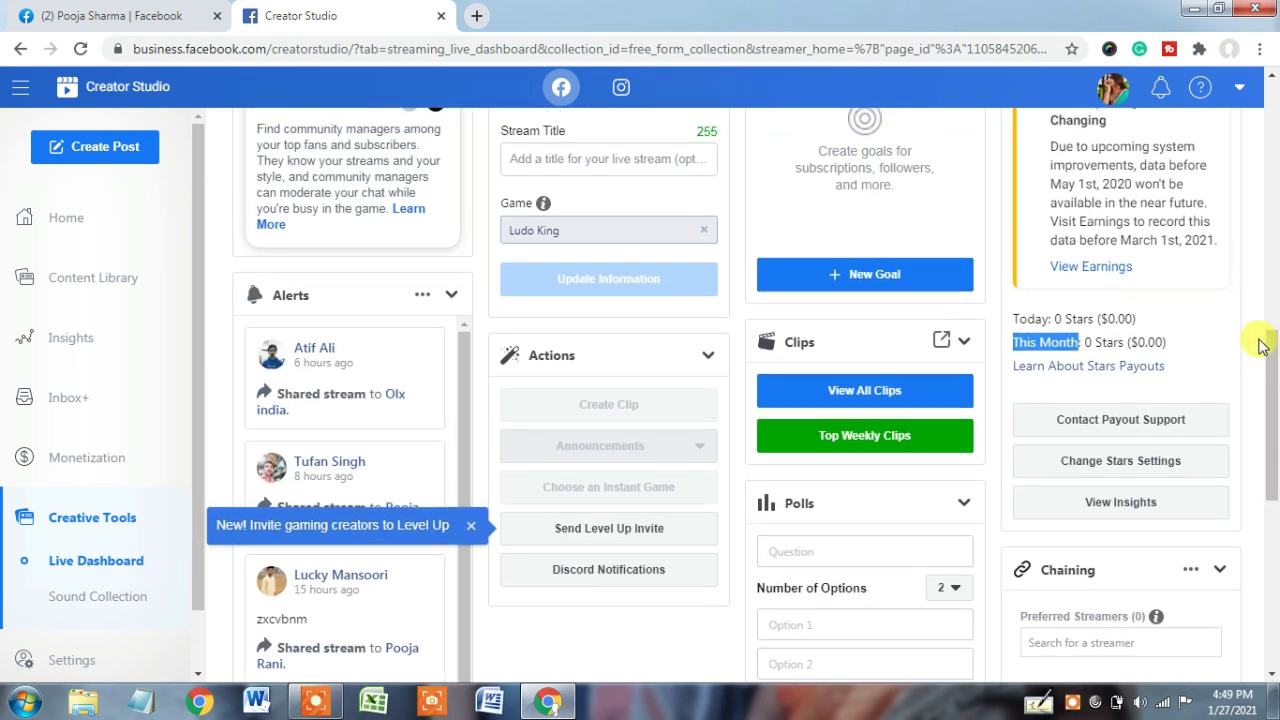
scroll(1274, 344, up, 1)
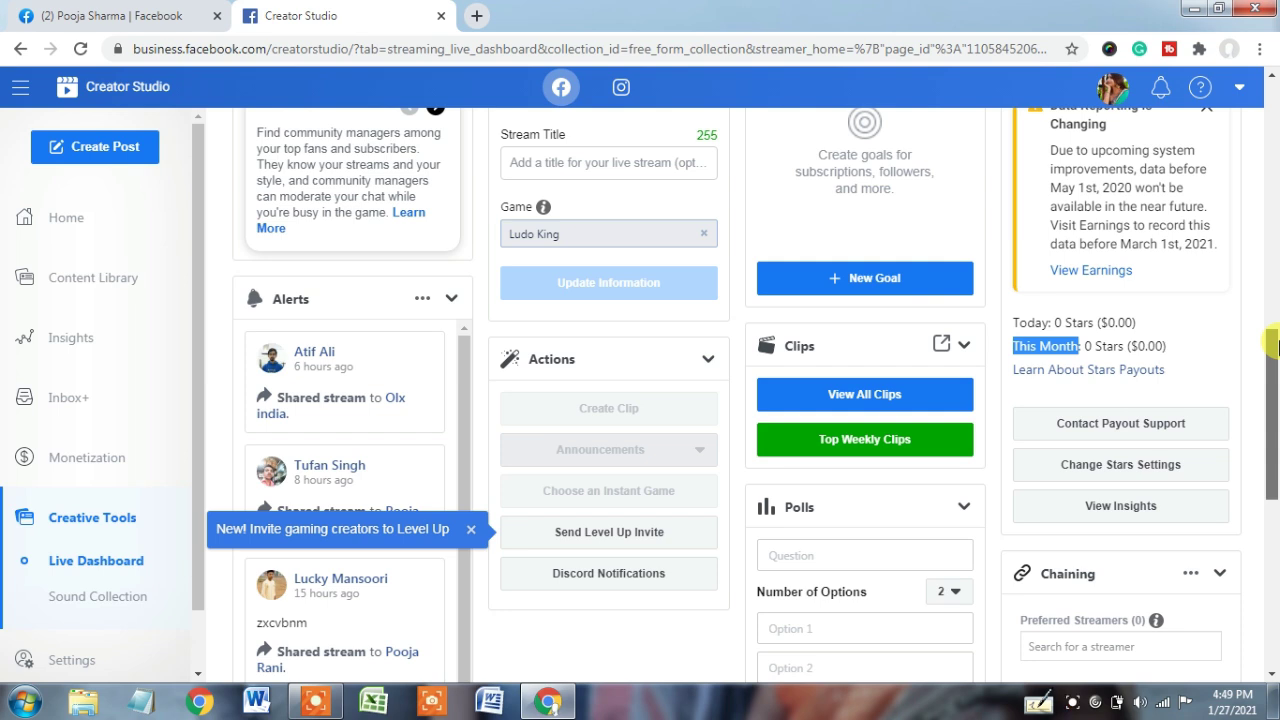
drag(1274, 344, 1274, 238)
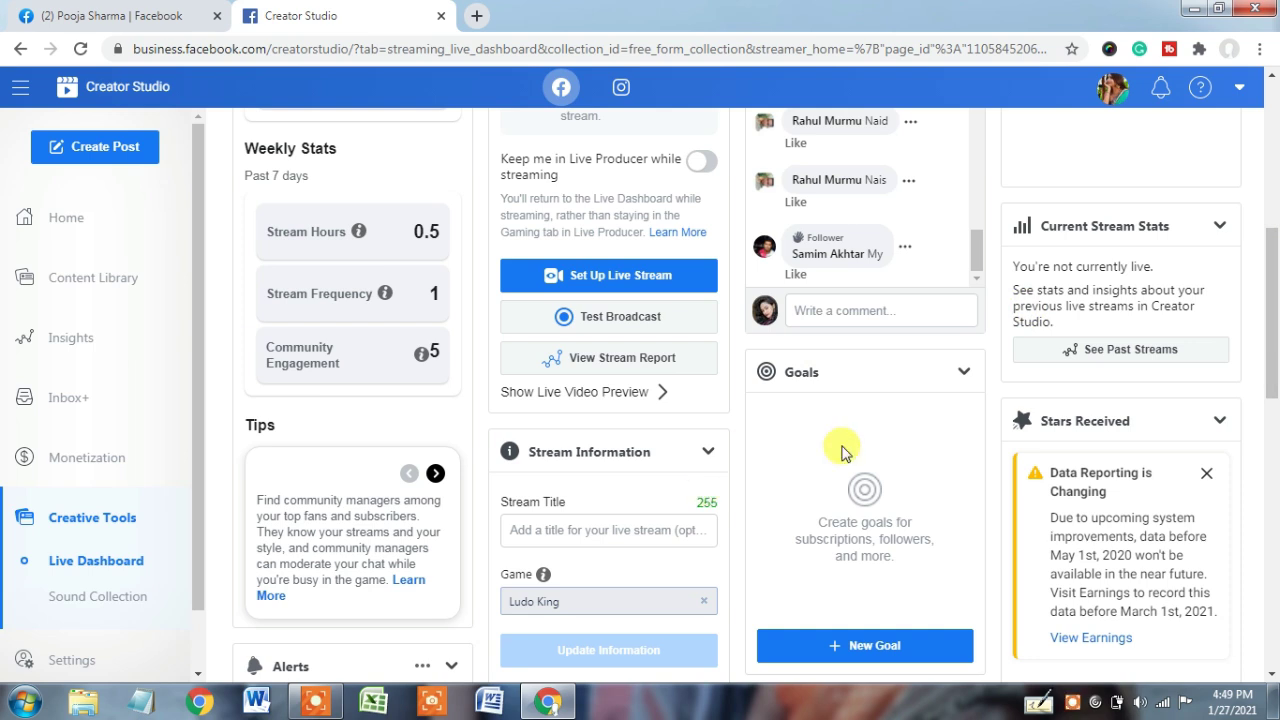
drag(1276, 313, 1276, 392)
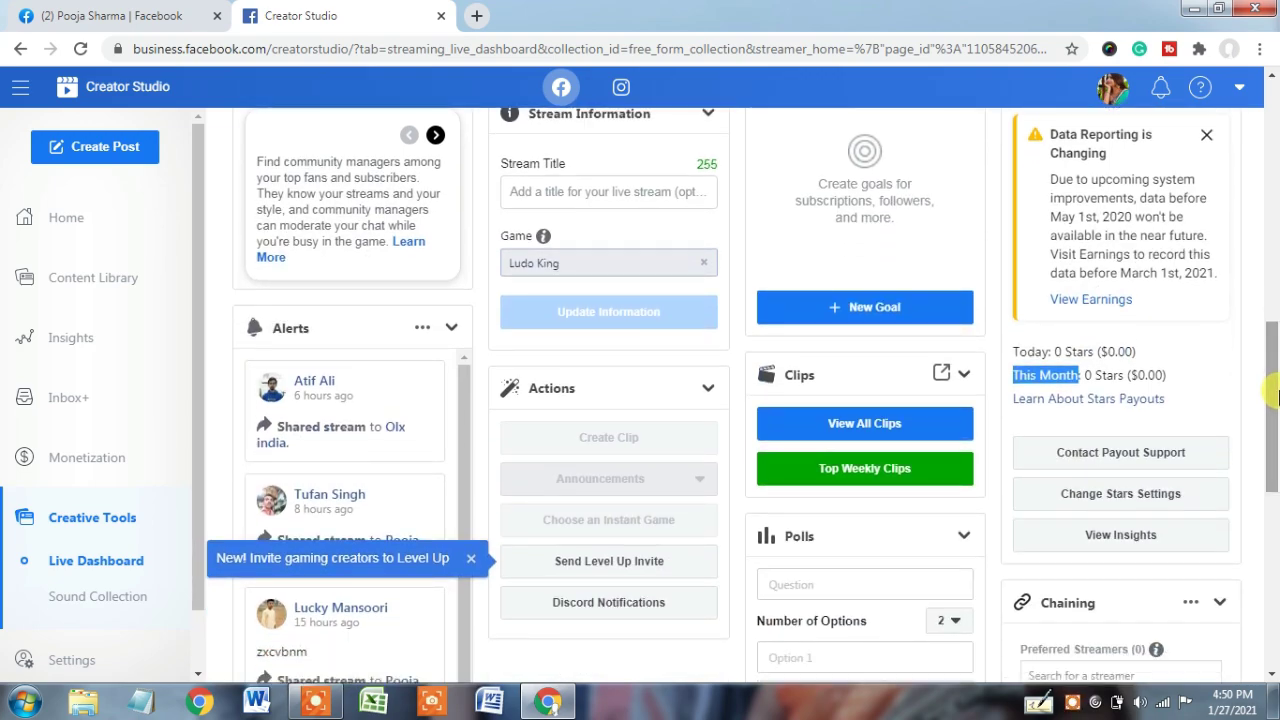